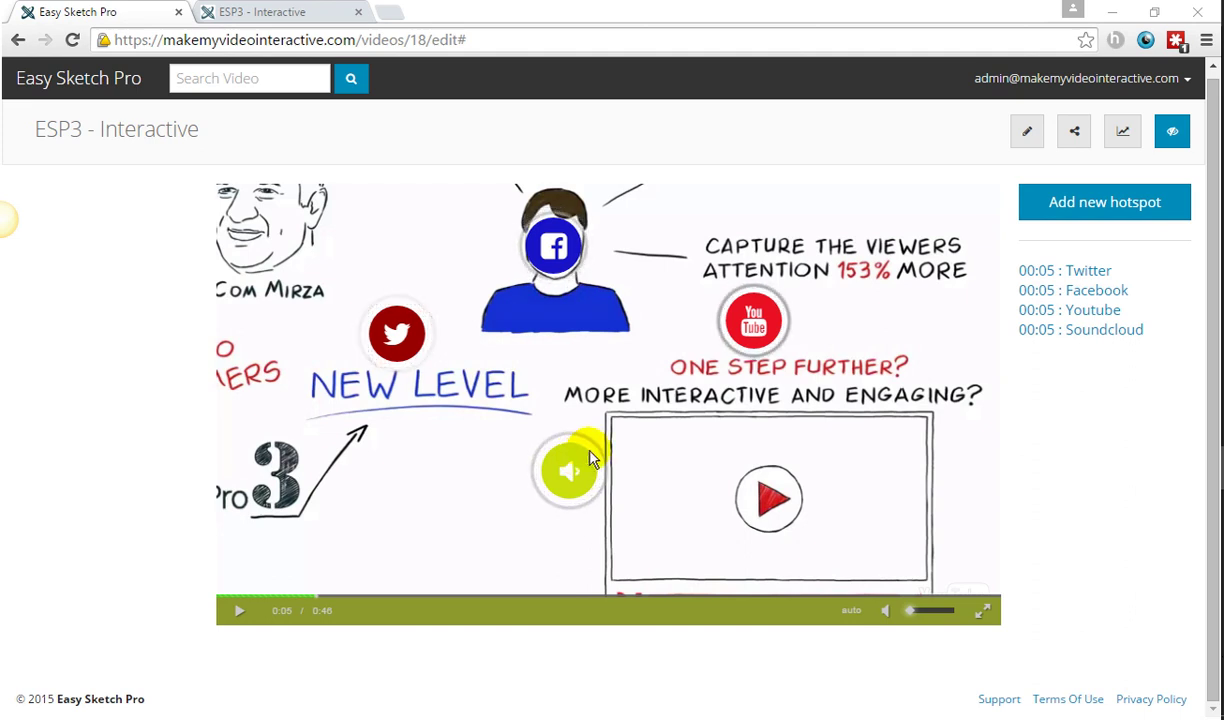
# Open the Twitter hotspot's settings, choose Twitter as its type, and save the hotspot.
pyautogui.click(400, 333)
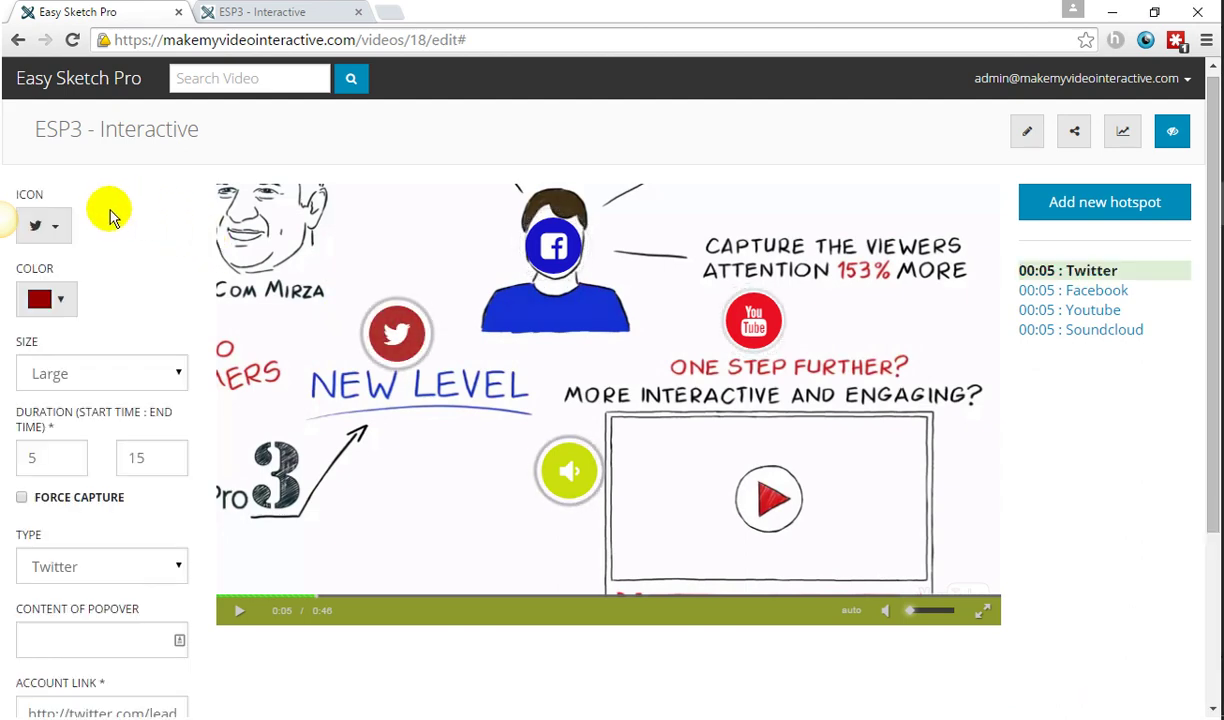
pyautogui.scroll(-1, 135, 250)
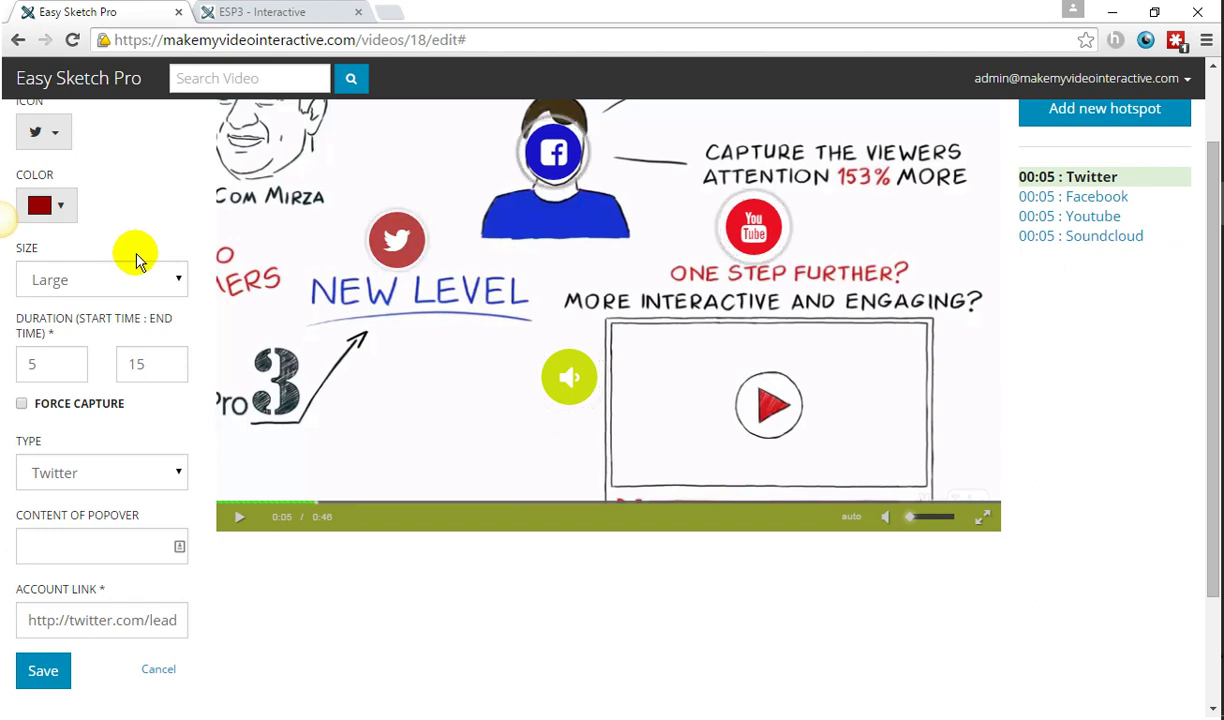
pyautogui.scroll(-2, 137, 255)
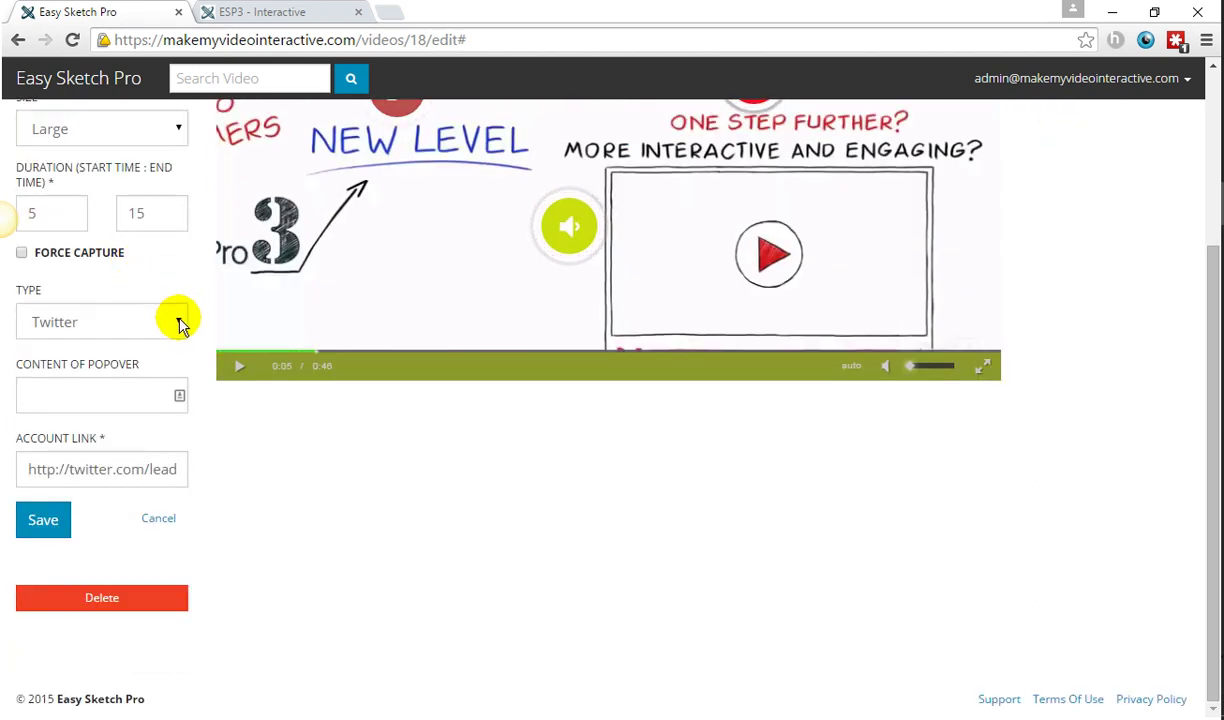
pyautogui.click(178, 320)
pyautogui.click(140, 533)
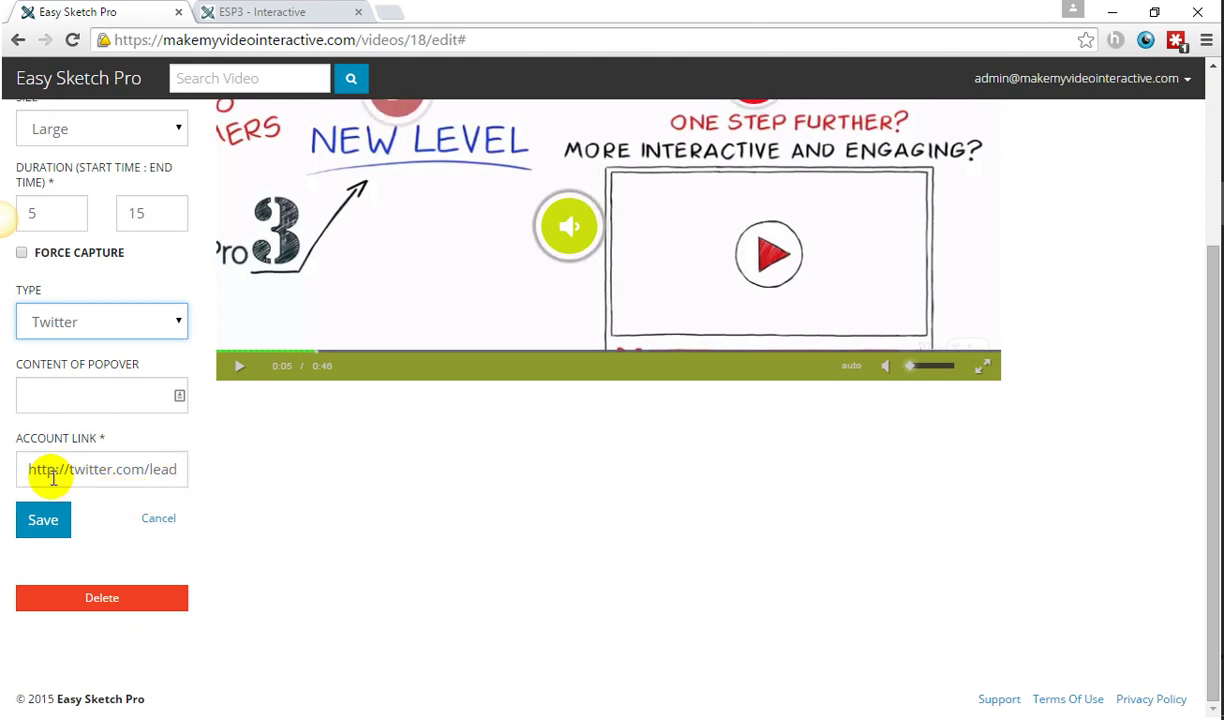
pyautogui.click(58, 520)
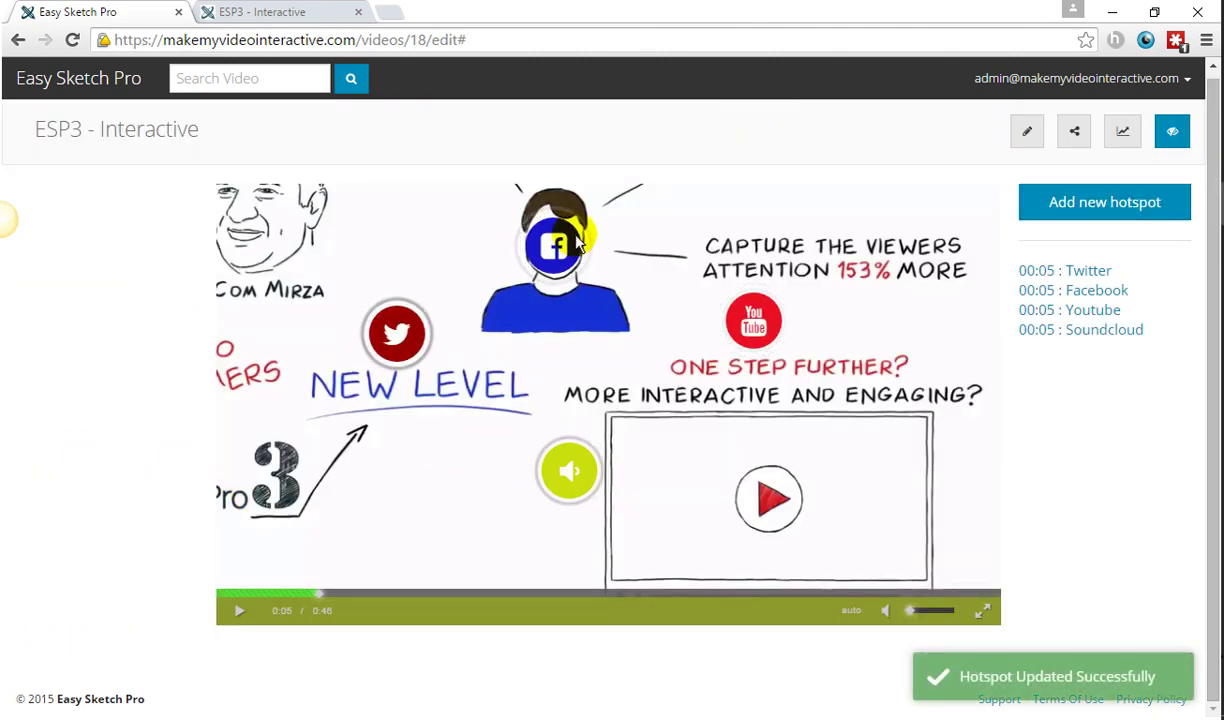
# Open the Facebook hotspot's settings, choose Facebook Page as its type, and save the hotspot.
pyautogui.click(539, 252)
pyautogui.scroll(-2, 175, 470)
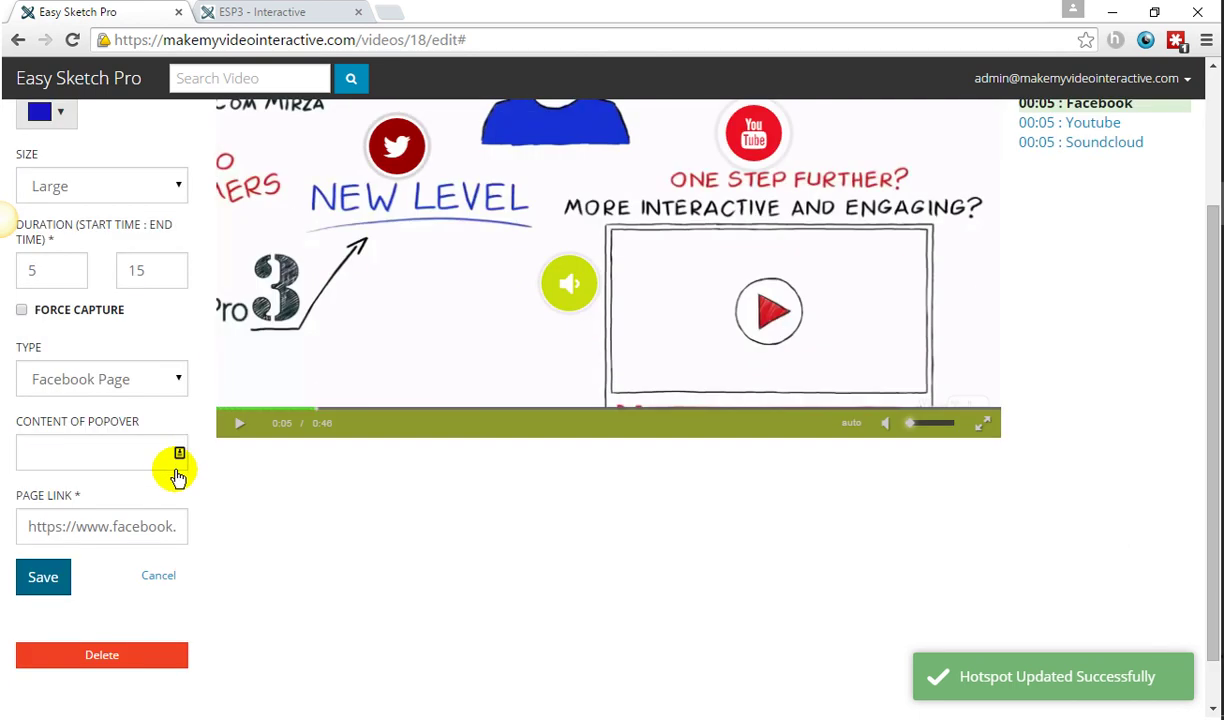
pyautogui.click(180, 381)
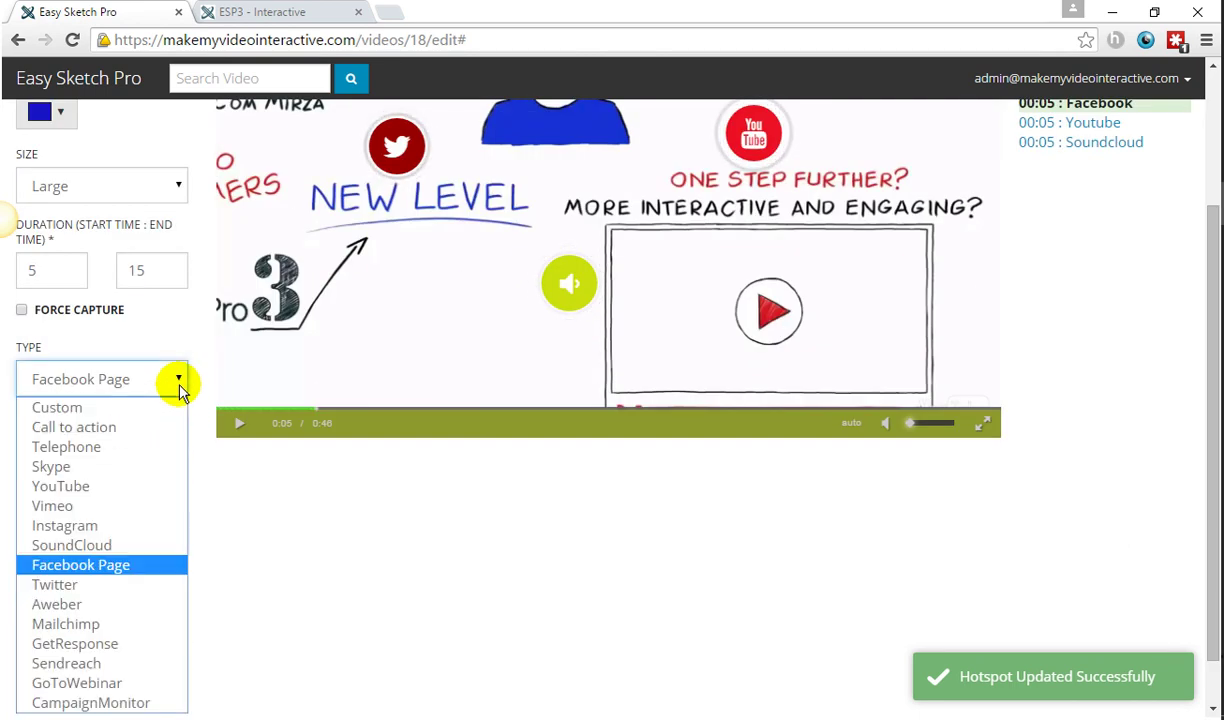
pyautogui.click(113, 563)
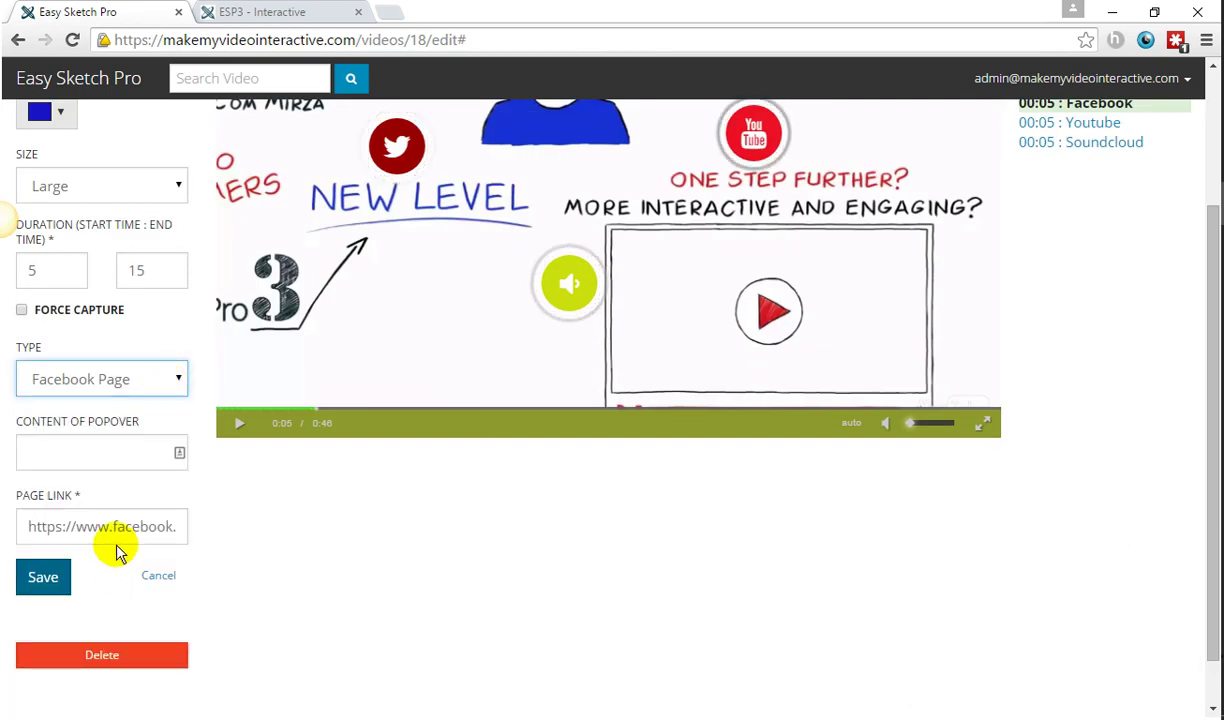
pyautogui.click(45, 575)
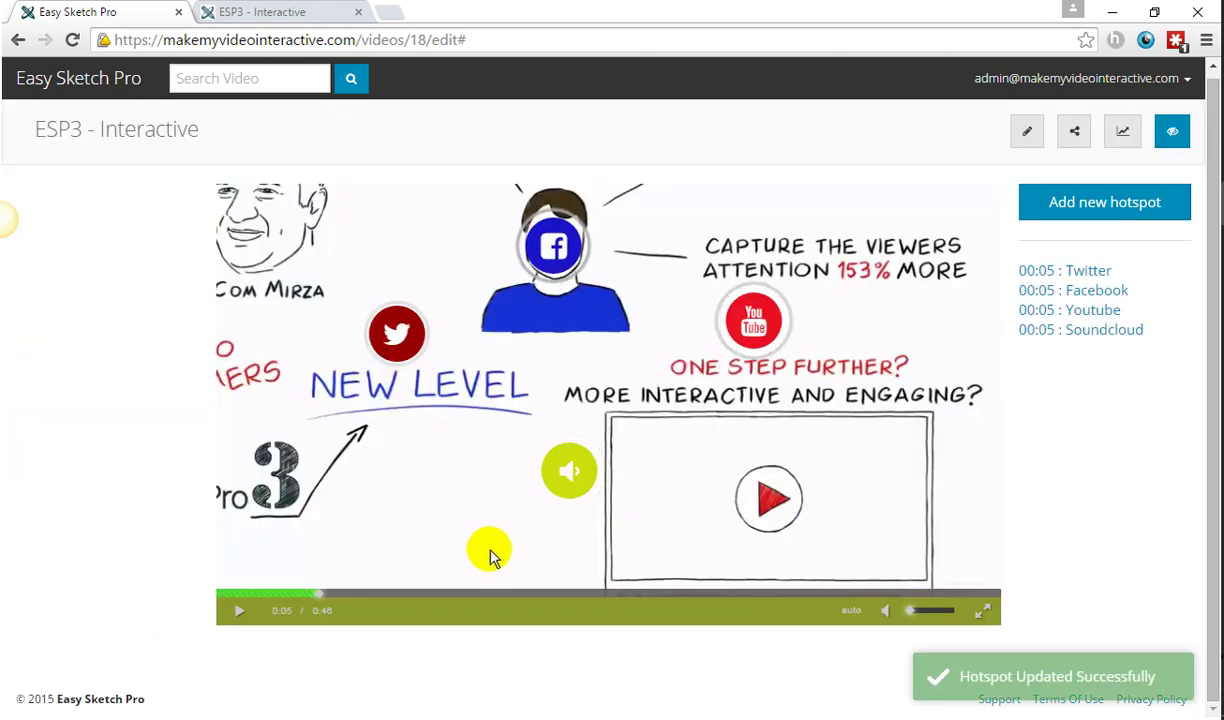
# Open the YouTube hotspot's settings, choose YouTube as its type, and save the hotspot.
pyautogui.click(756, 322)
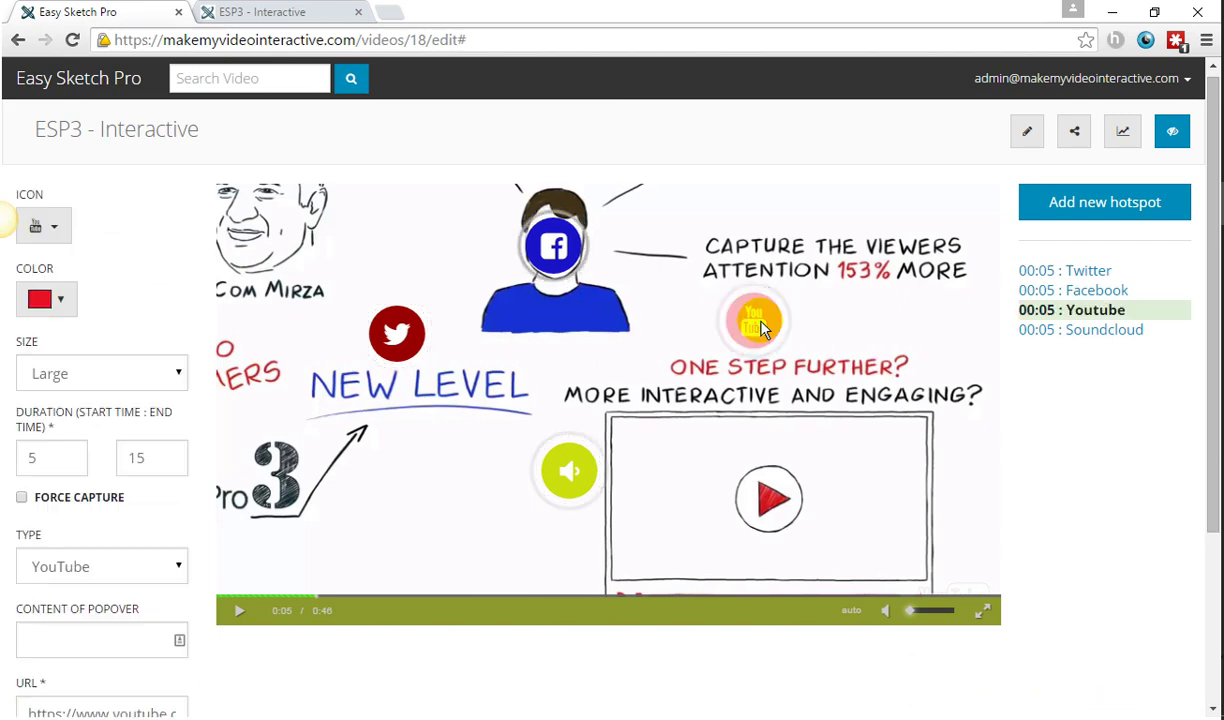
pyautogui.scroll(-2, 200, 420)
pyautogui.click(178, 381)
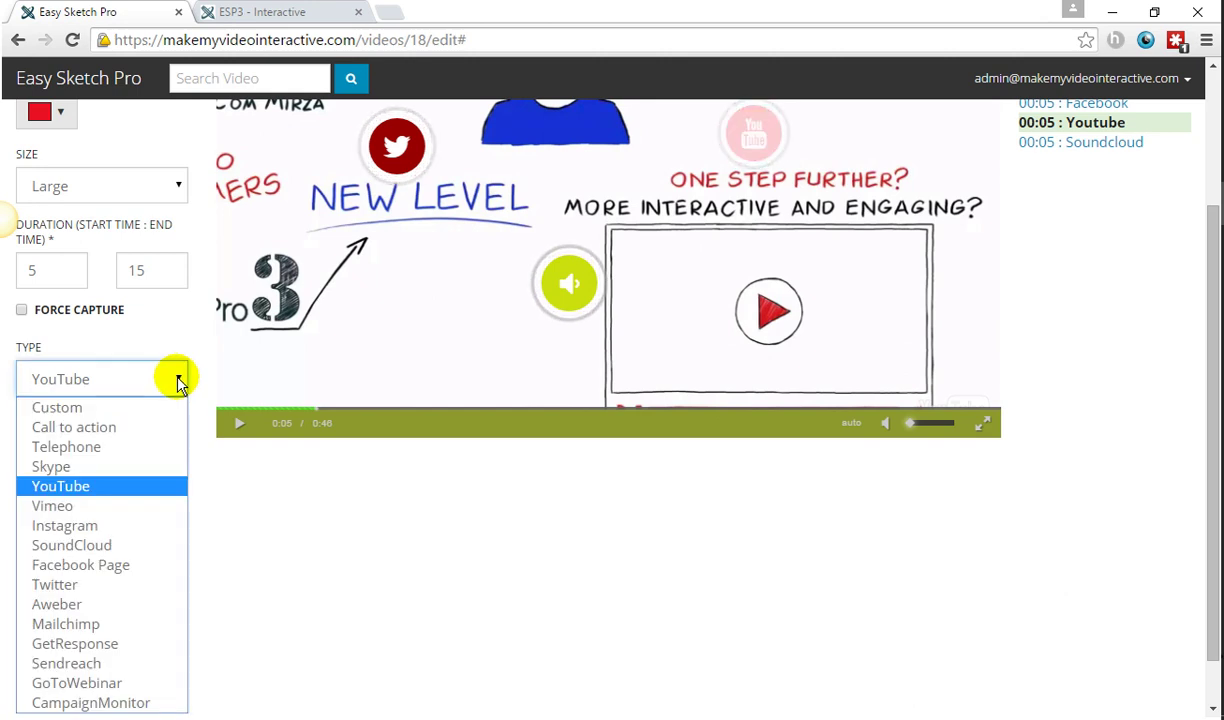
pyautogui.click(124, 485)
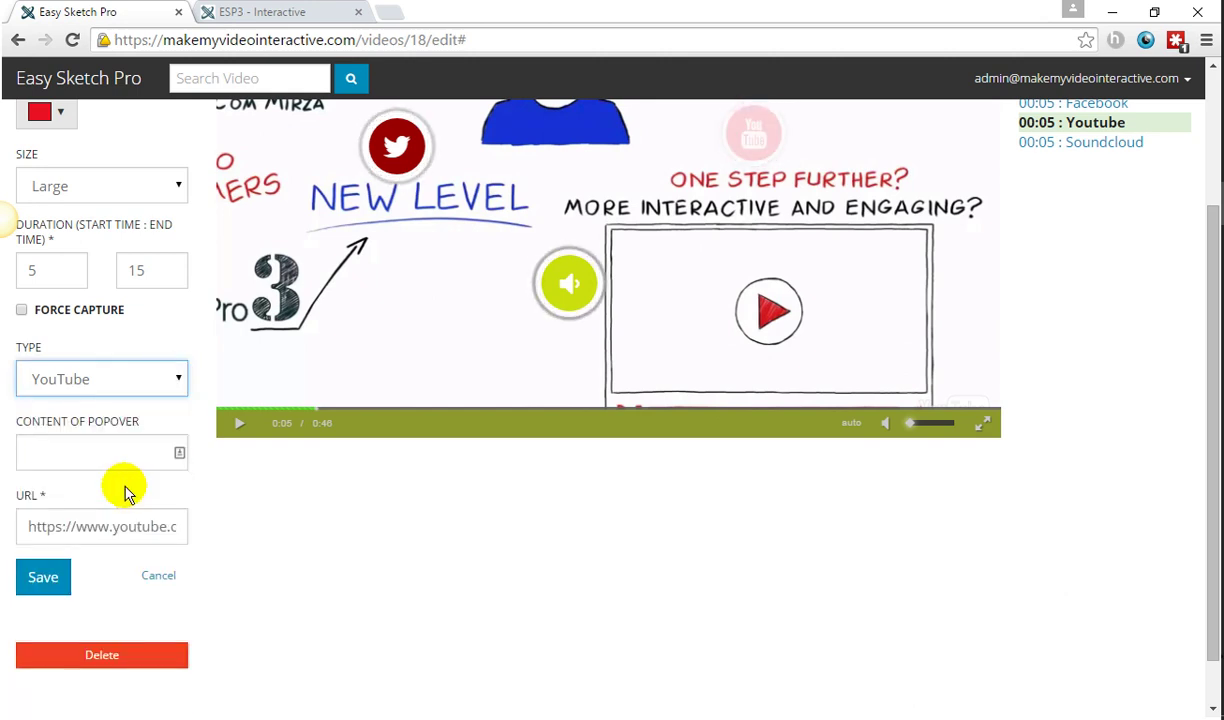
pyautogui.scroll(-1, 126, 486)
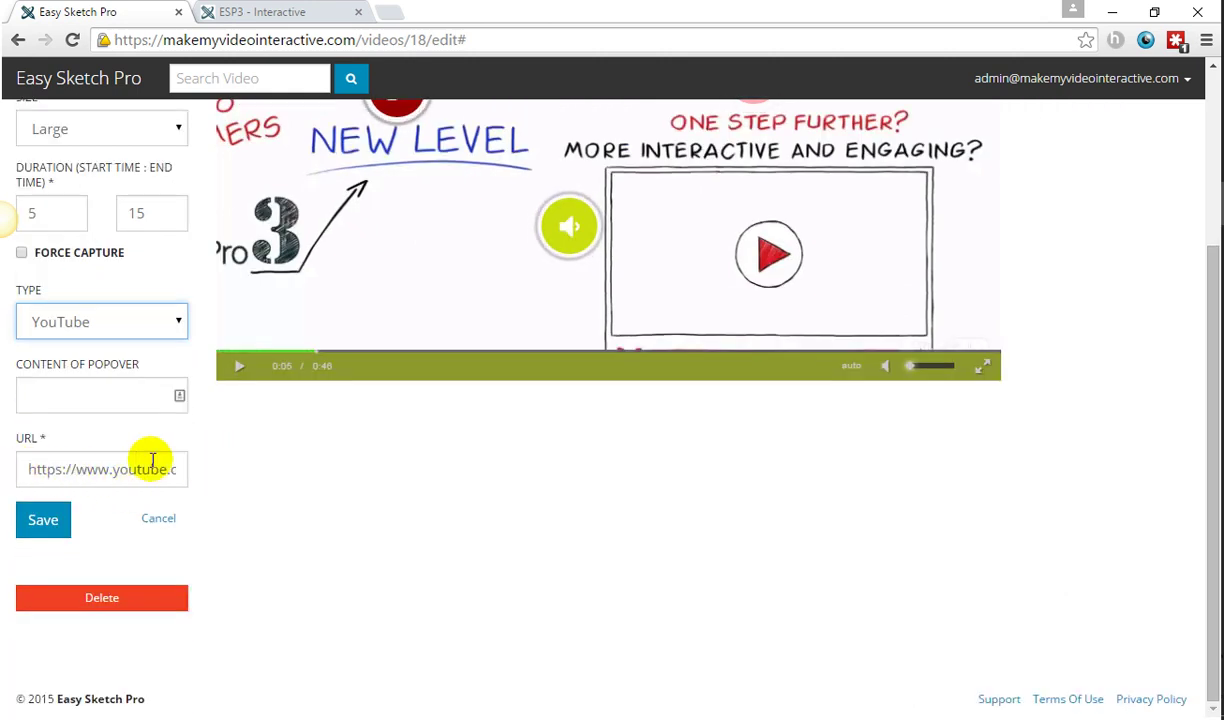
pyautogui.click(44, 518)
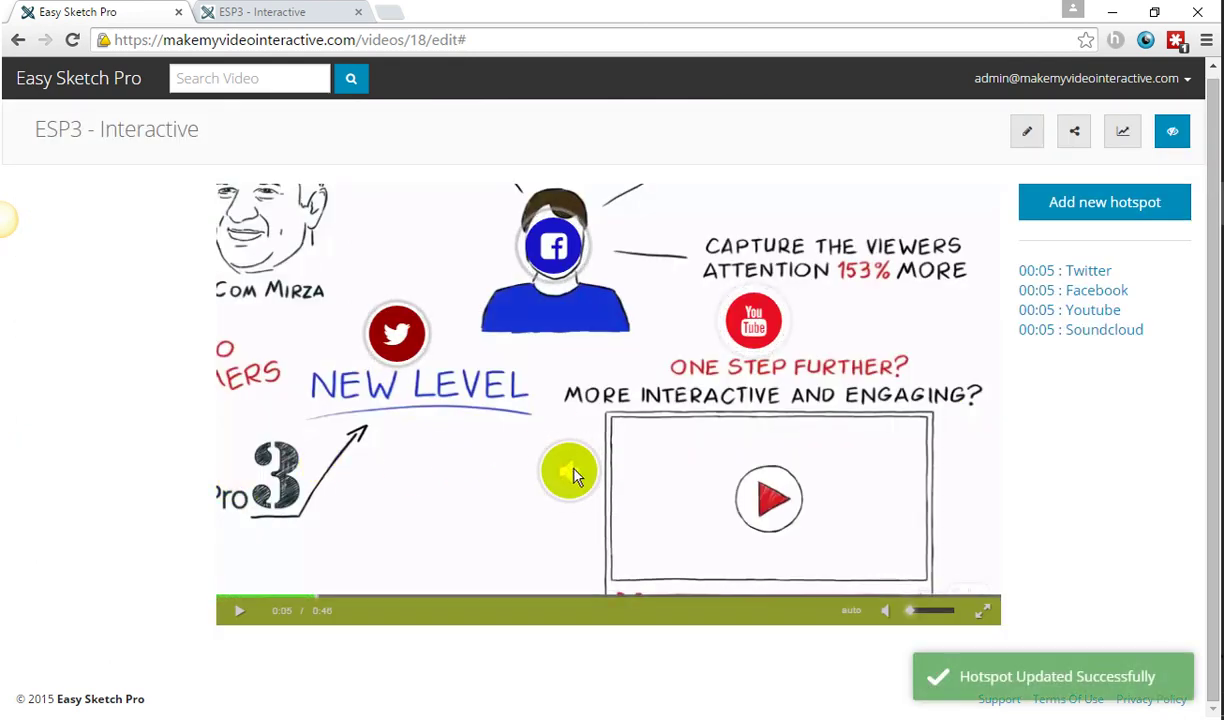
# Review the SoundCloud hotspot's type and URL settings and save the hotspot.
pyautogui.click(572, 470)
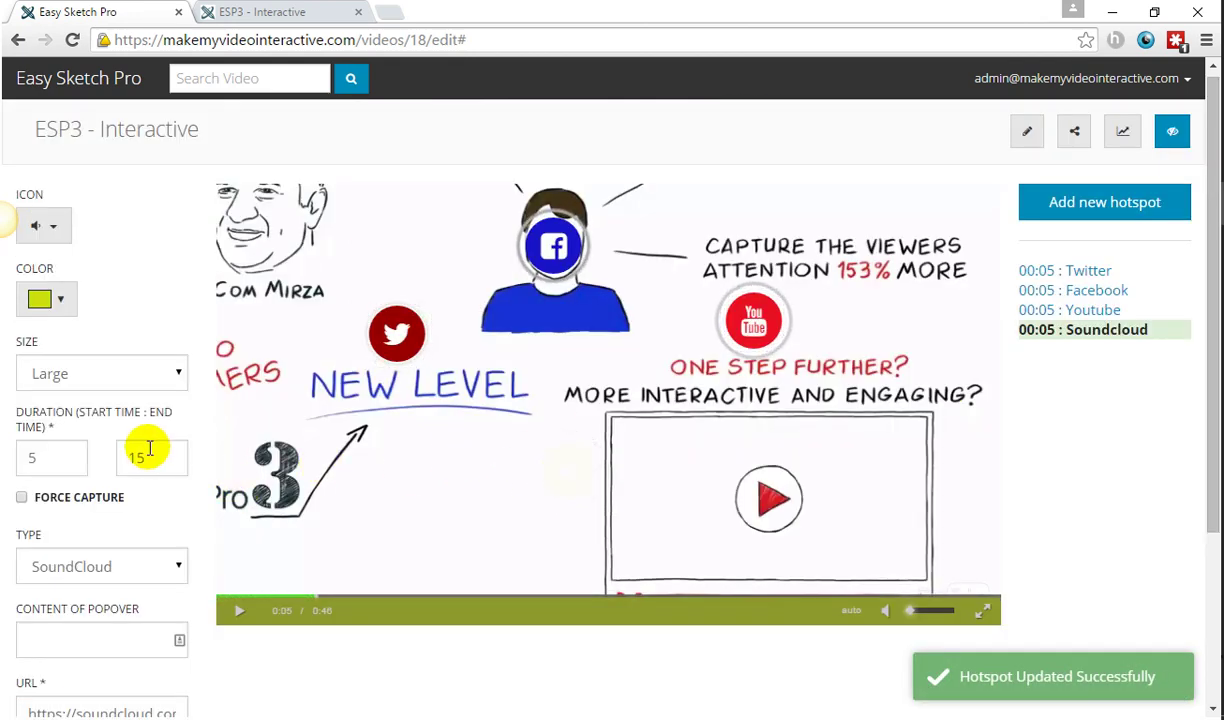
pyautogui.scroll(-1, 140, 447)
pyautogui.scroll(-2, 109, 478)
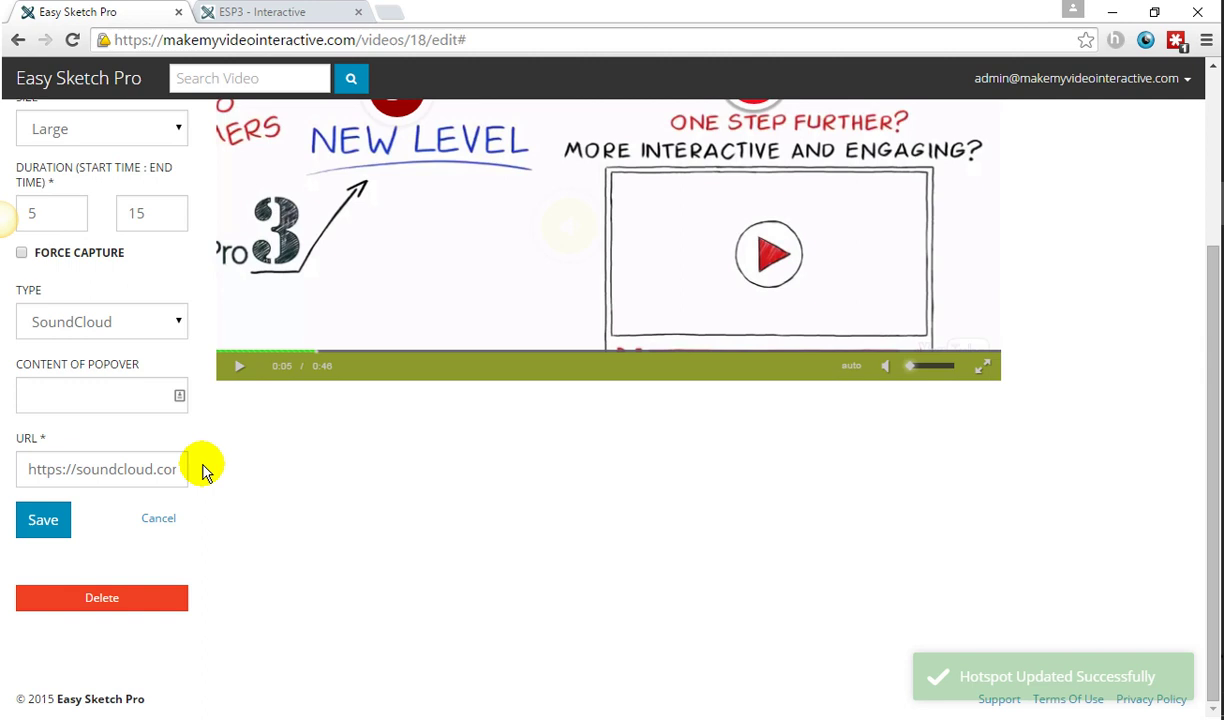
pyautogui.click(57, 527)
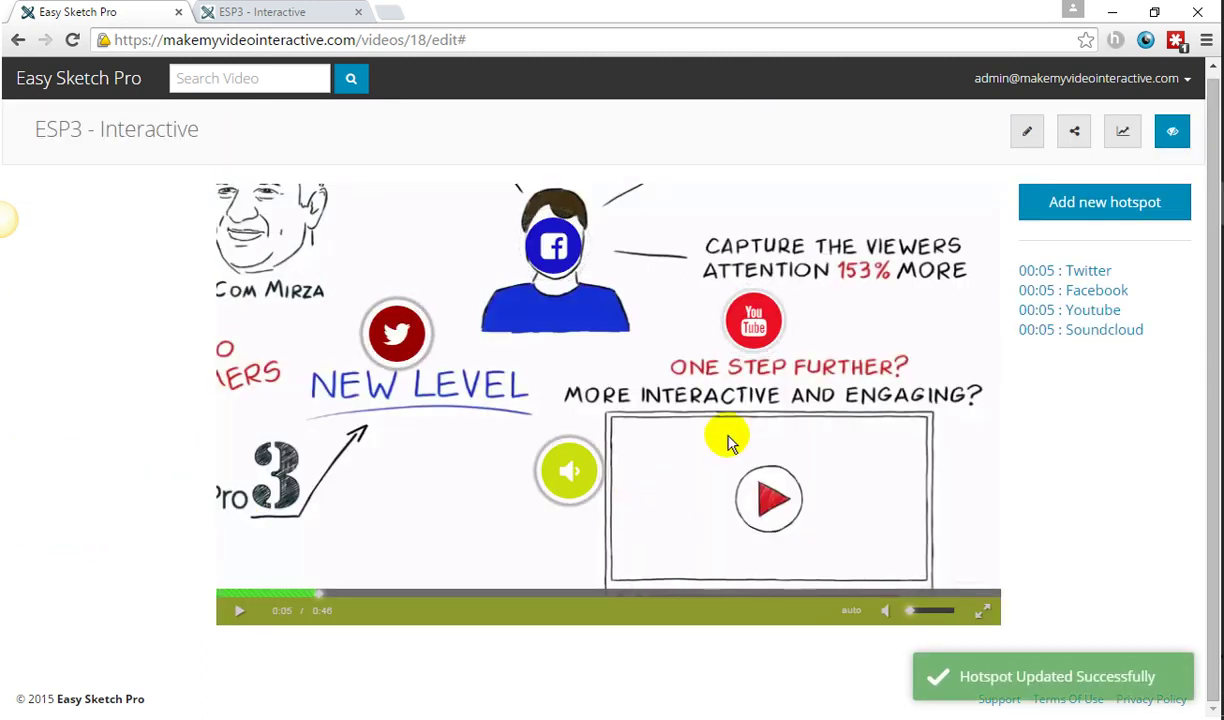
# Compare the hotspots in the editor with those in the ESP3 - Interactive preview, ending on the preview page.
pyautogui.click(300, 12)
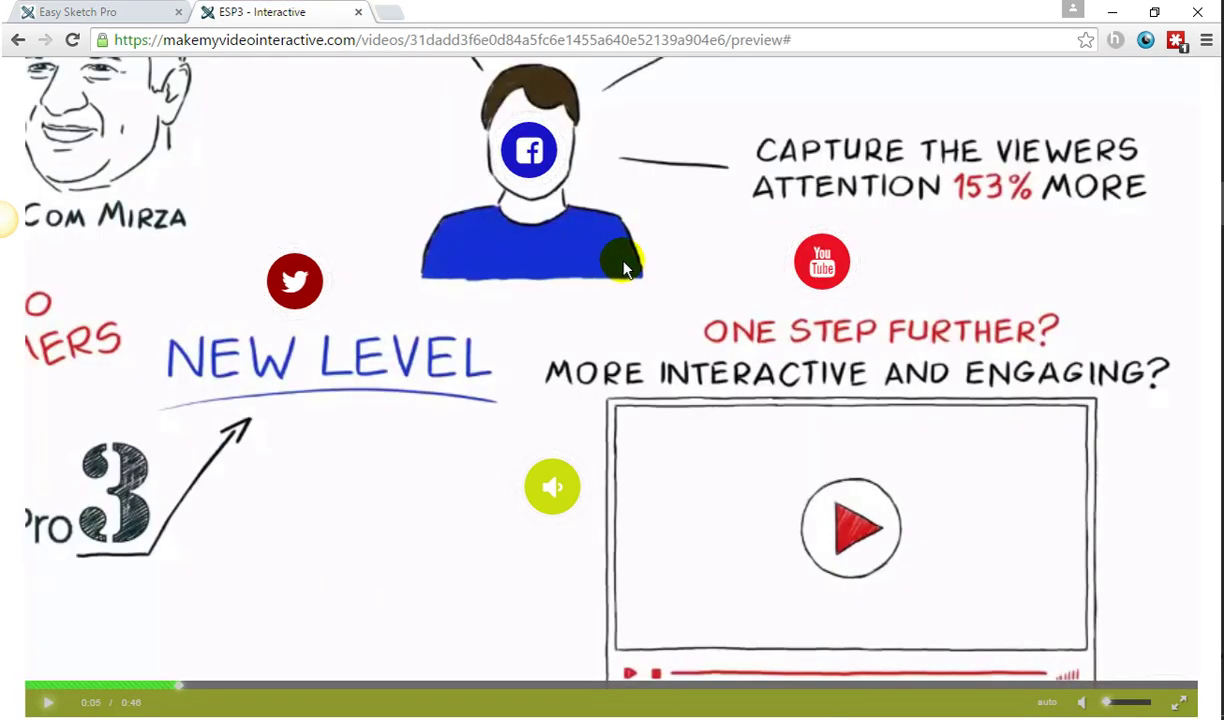
pyautogui.click(92, 14)
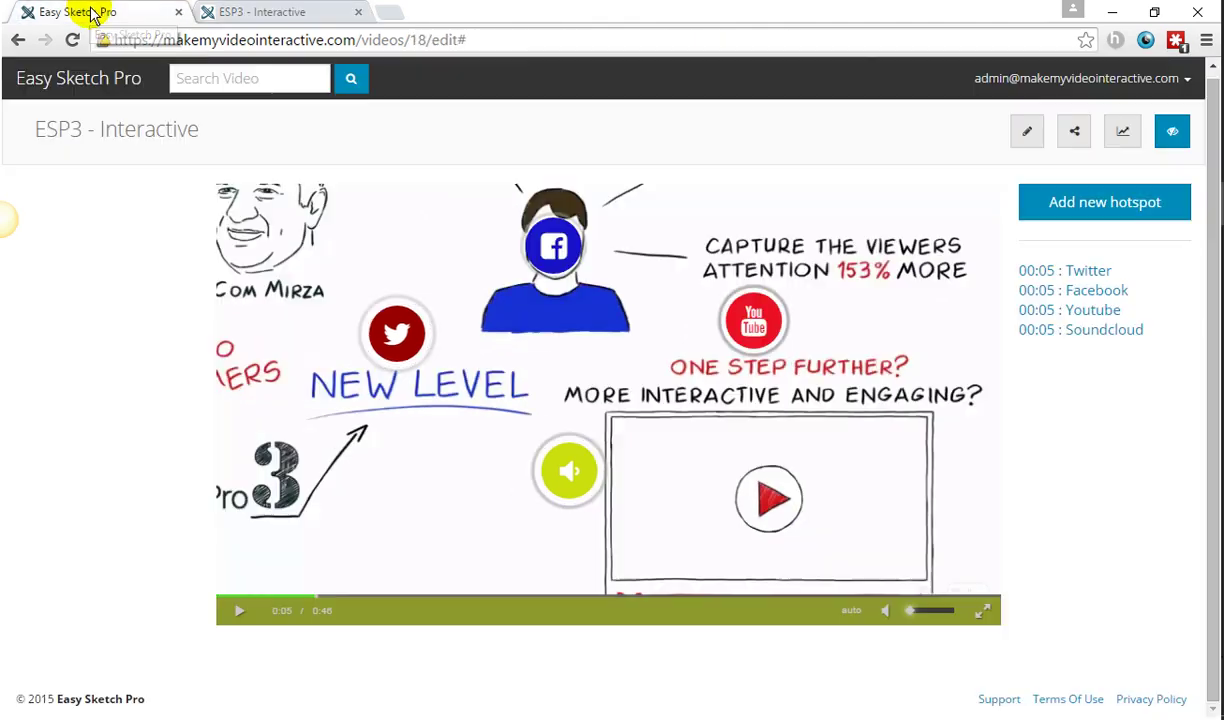
pyautogui.click(322, 14)
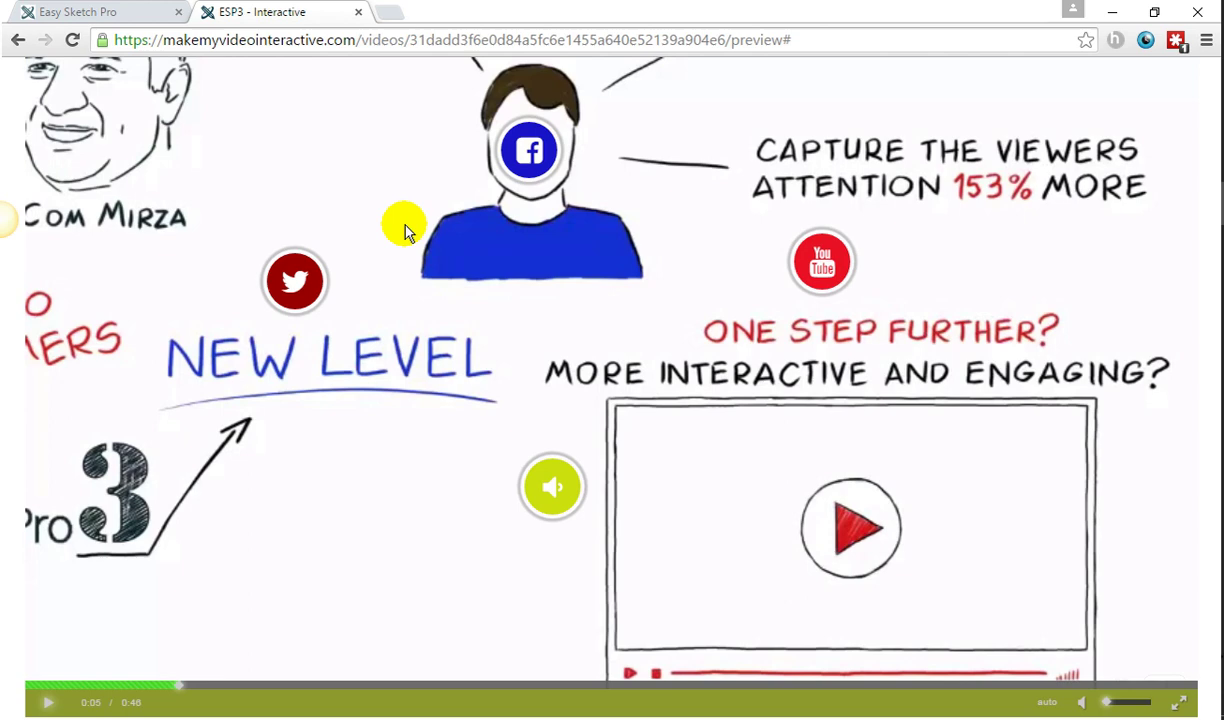
pyautogui.click(122, 13)
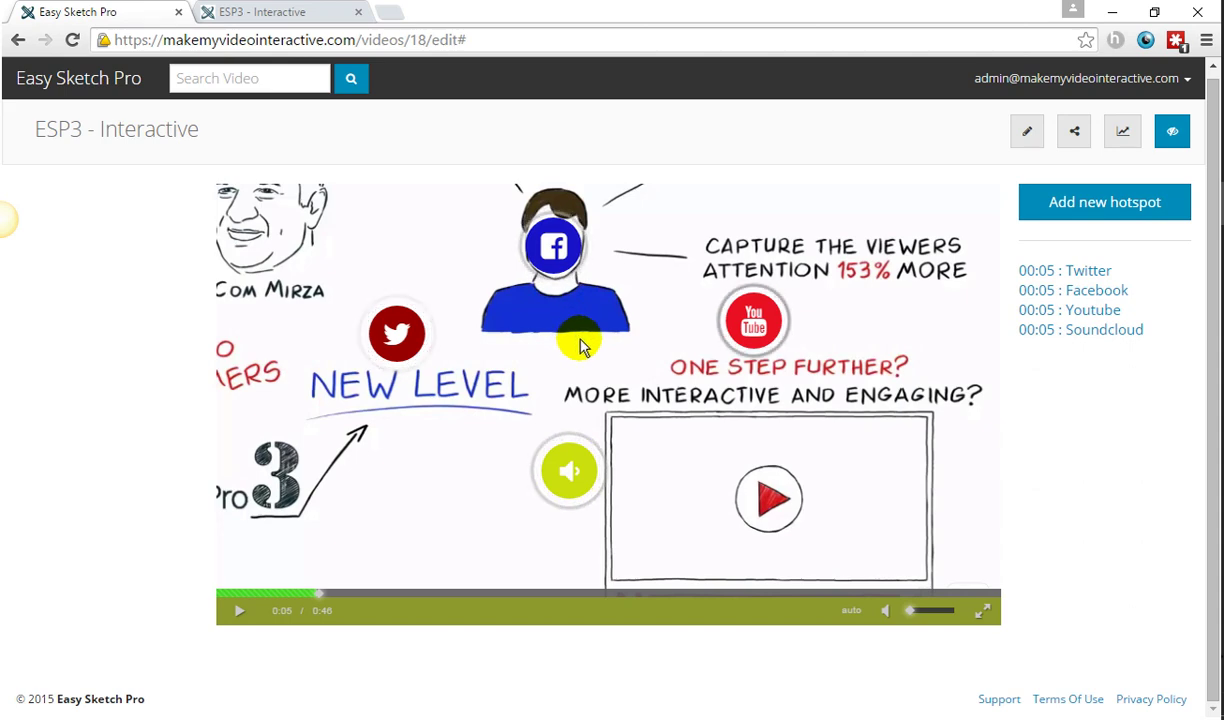
pyautogui.click(298, 14)
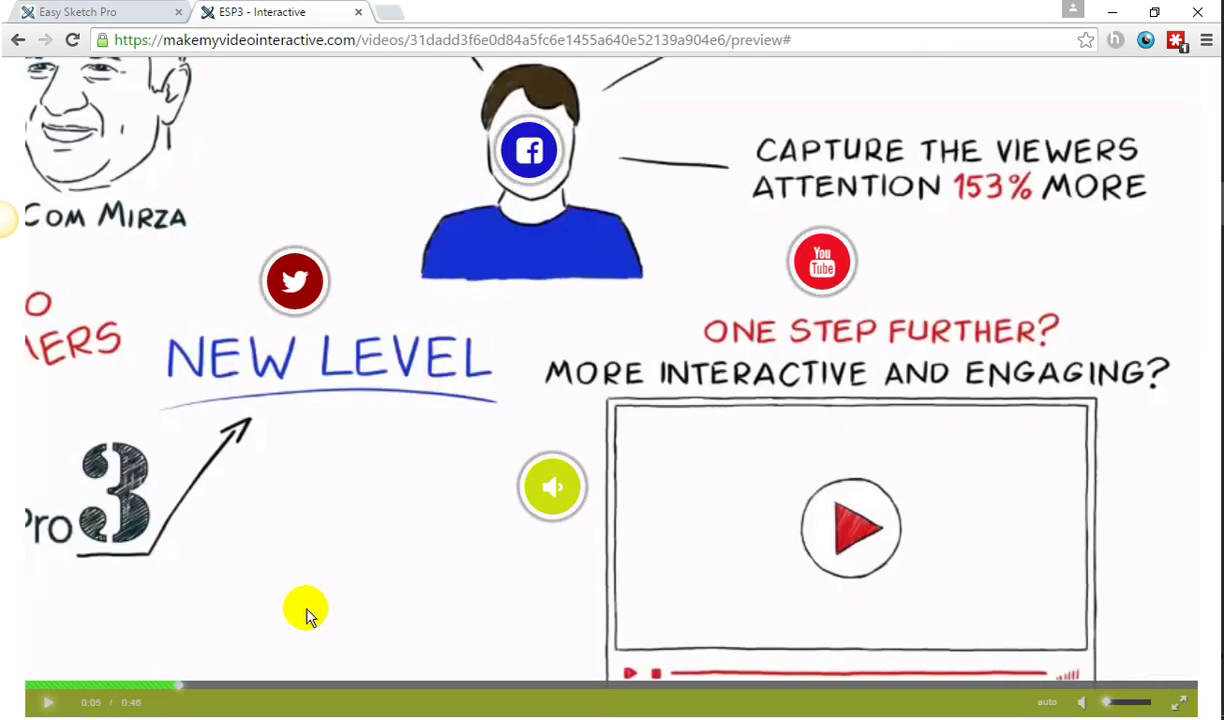
# Test the Twitter hotspot in the preview by opening its follow window, and close the window and the overlay.
pyautogui.click(296, 281)
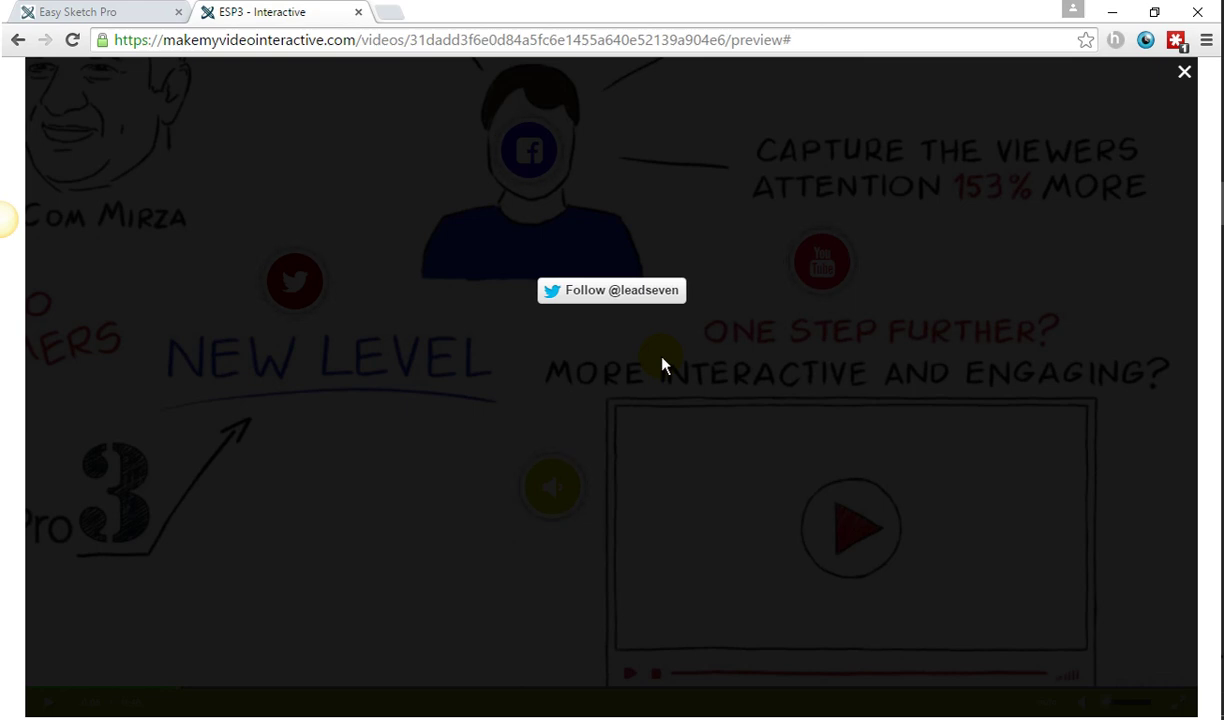
pyautogui.click(585, 291)
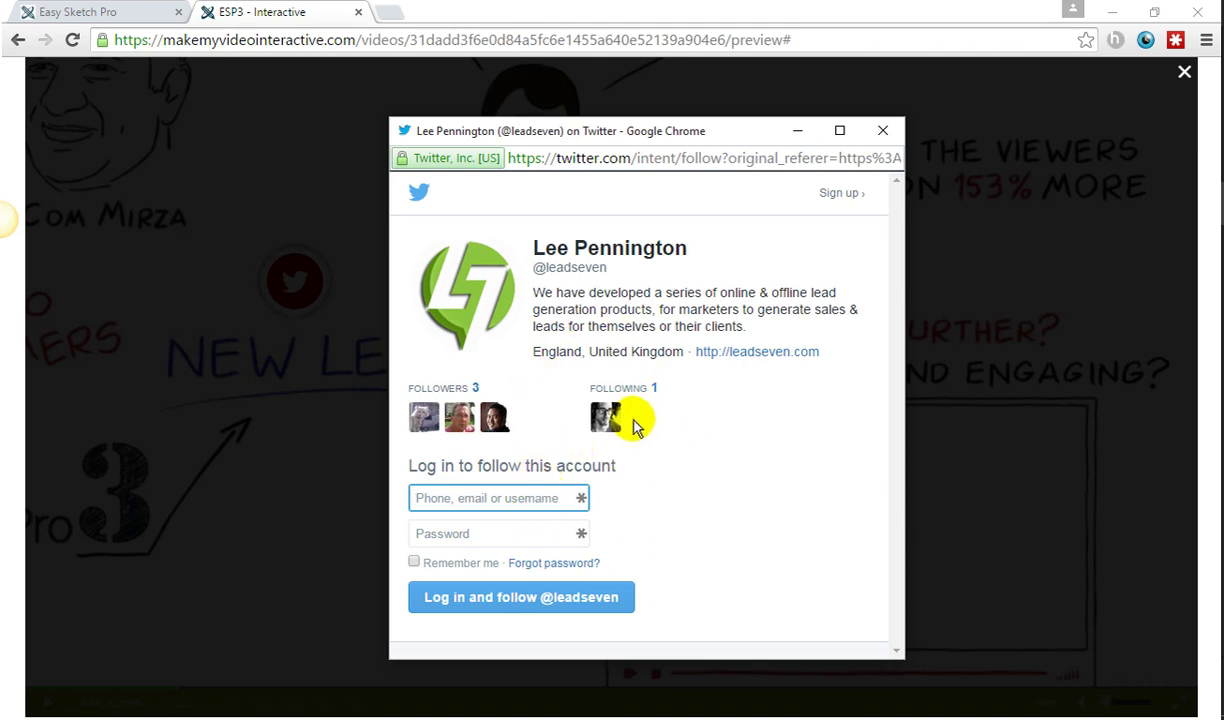
pyautogui.click(876, 142)
pyautogui.click(1184, 72)
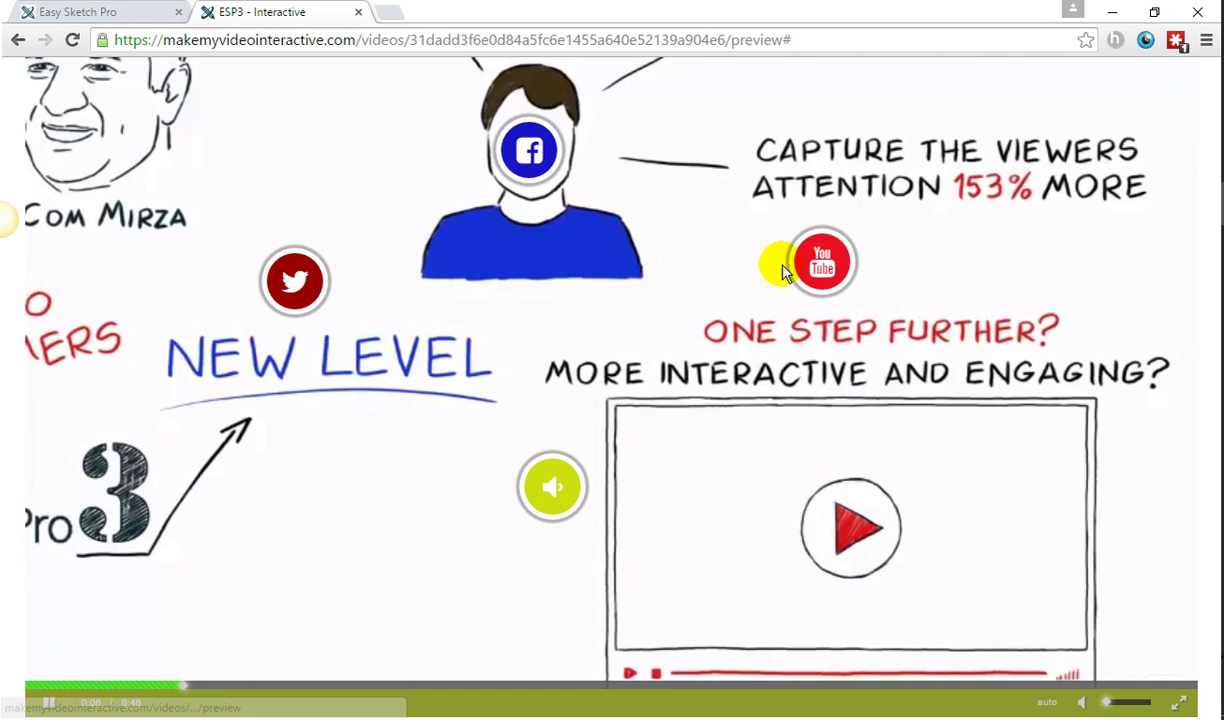
# Test the Facebook hotspot in the preview by visiting the EasySketchPro3.0 page, and close the page and the overlay.
pyautogui.click(538, 164)
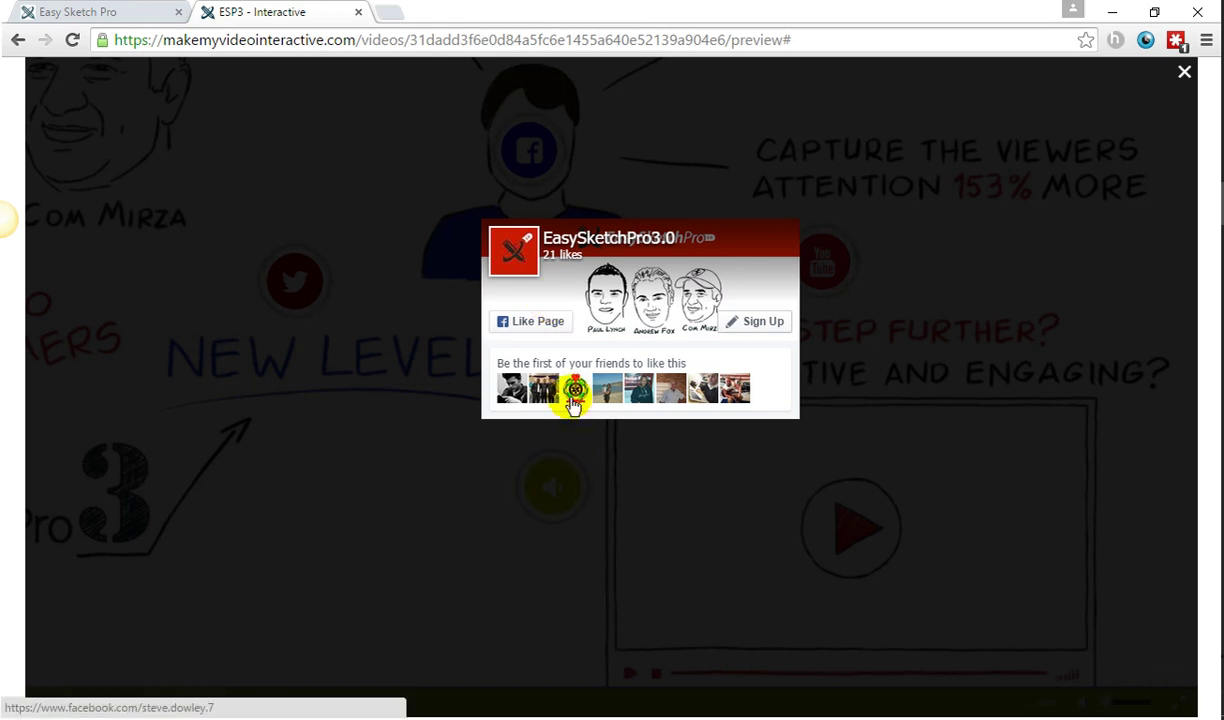
pyautogui.click(652, 246)
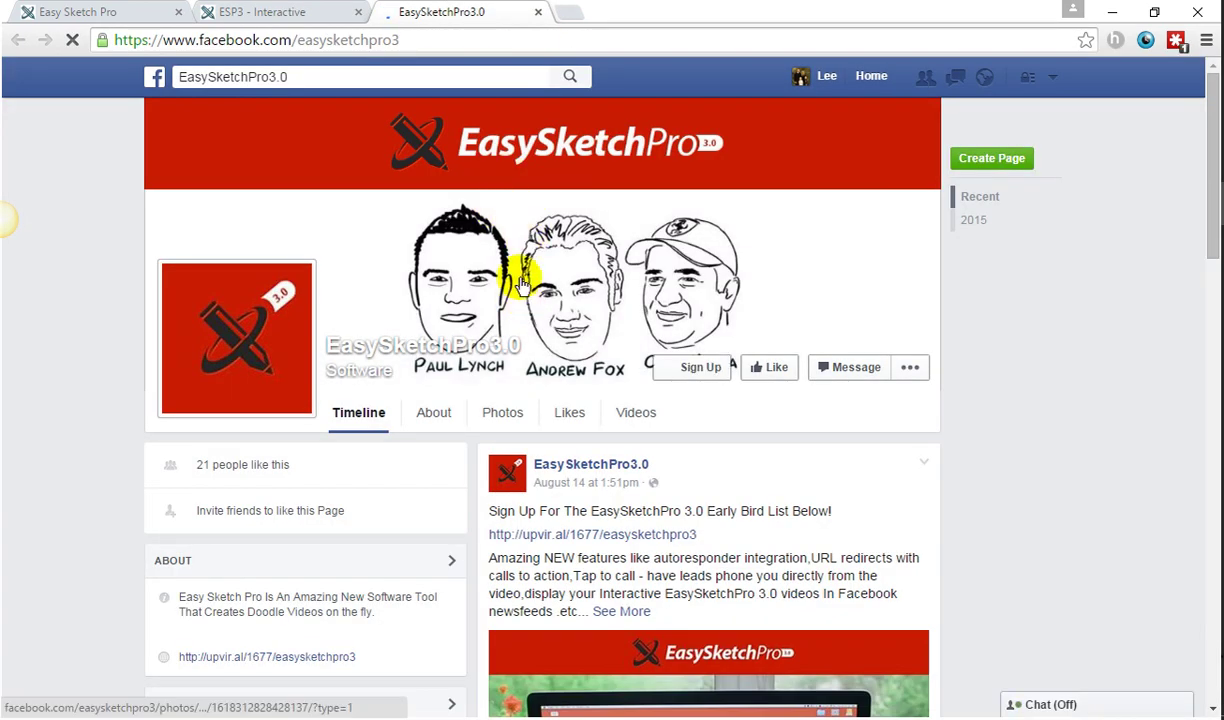
pyautogui.click(538, 12)
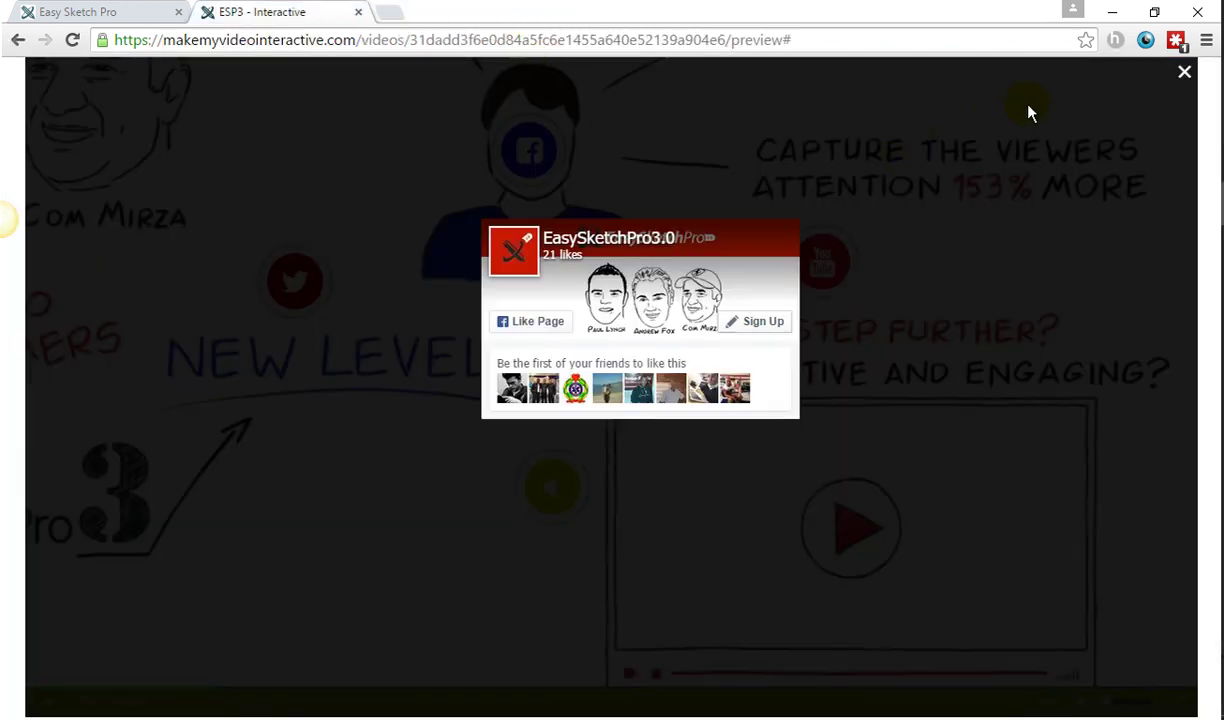
pyautogui.click(1183, 78)
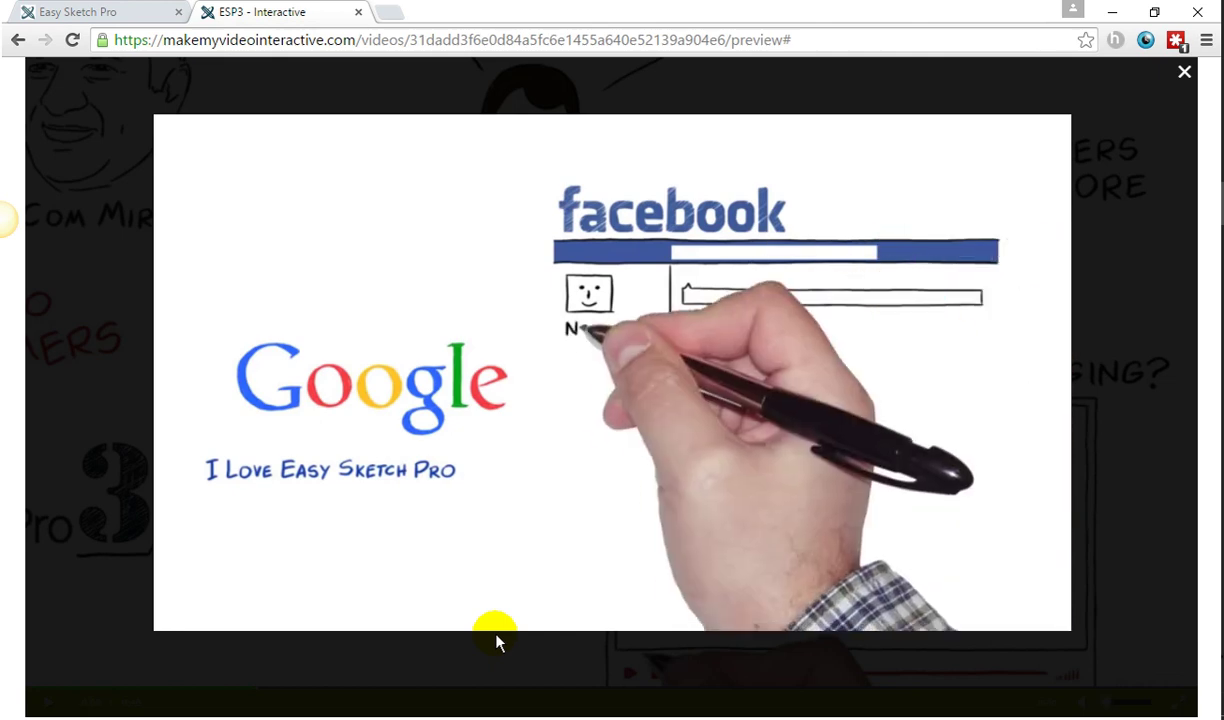
# View the YouTube hotspot's embedded video in the preview and close its overlay.
pyautogui.moveTo(948, 295)
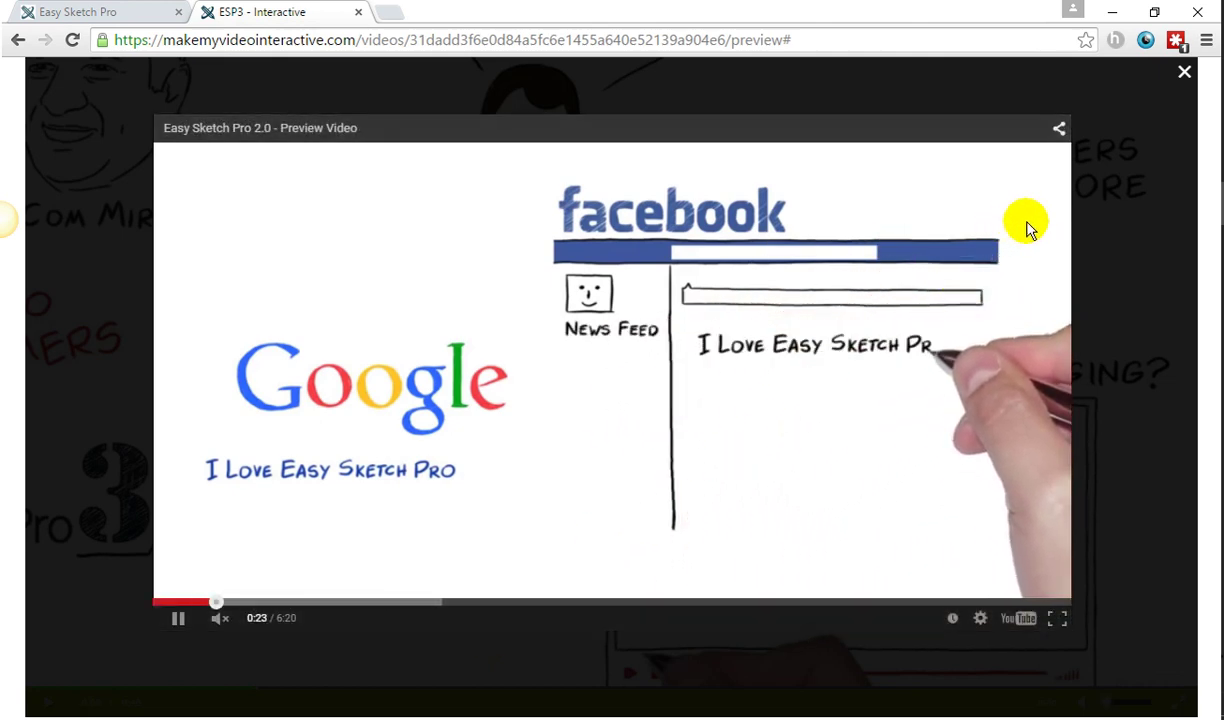
pyautogui.click(1184, 72)
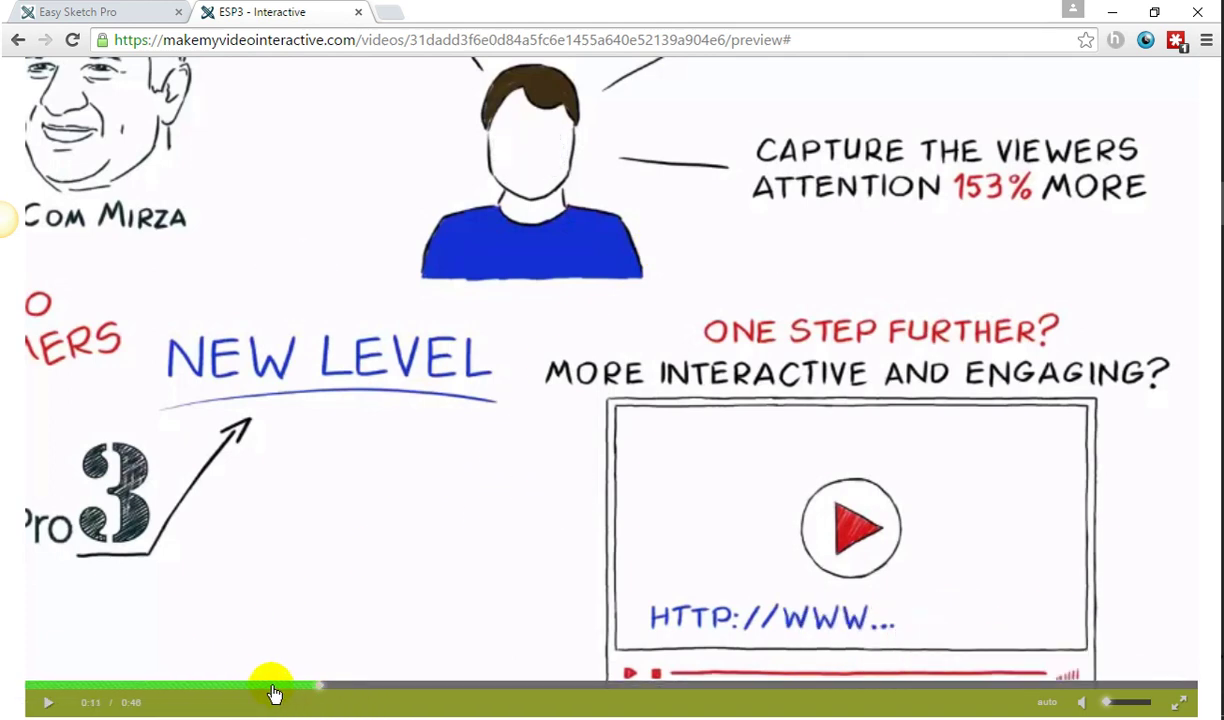
# Test the SoundCloud hotspot in the preview, close its player overlay, and return to the hotspot editor.
pyautogui.click(546, 494)
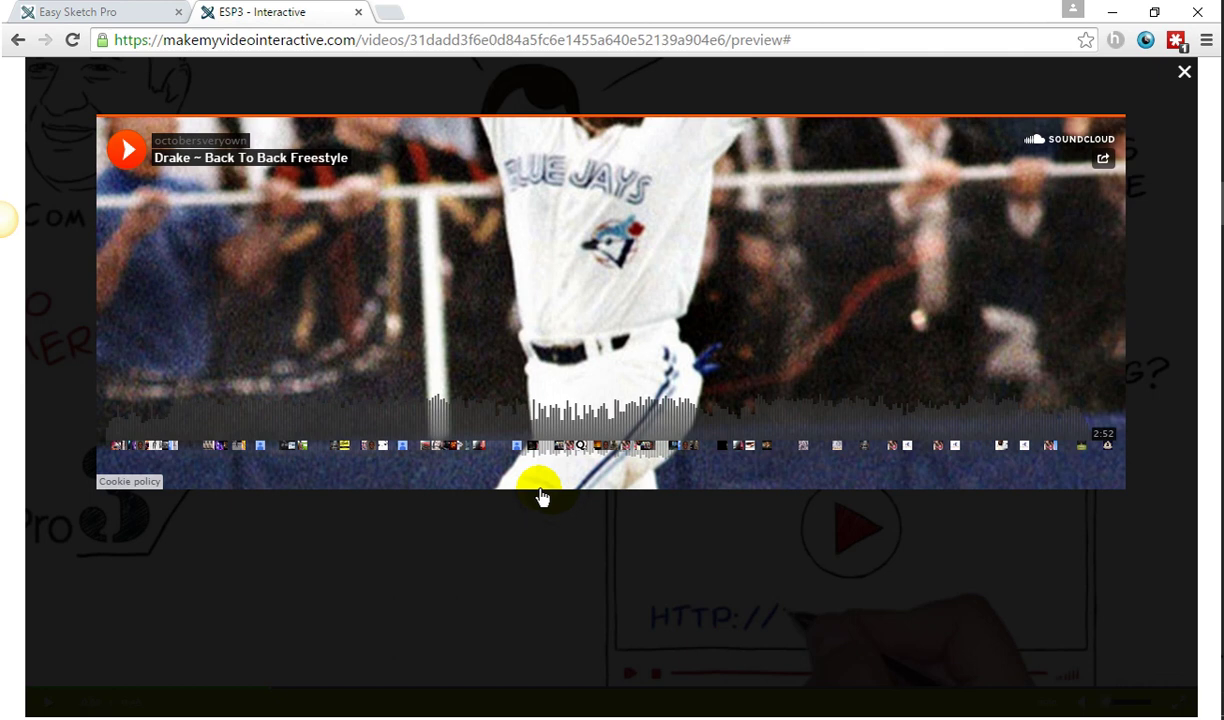
pyautogui.click(1182, 74)
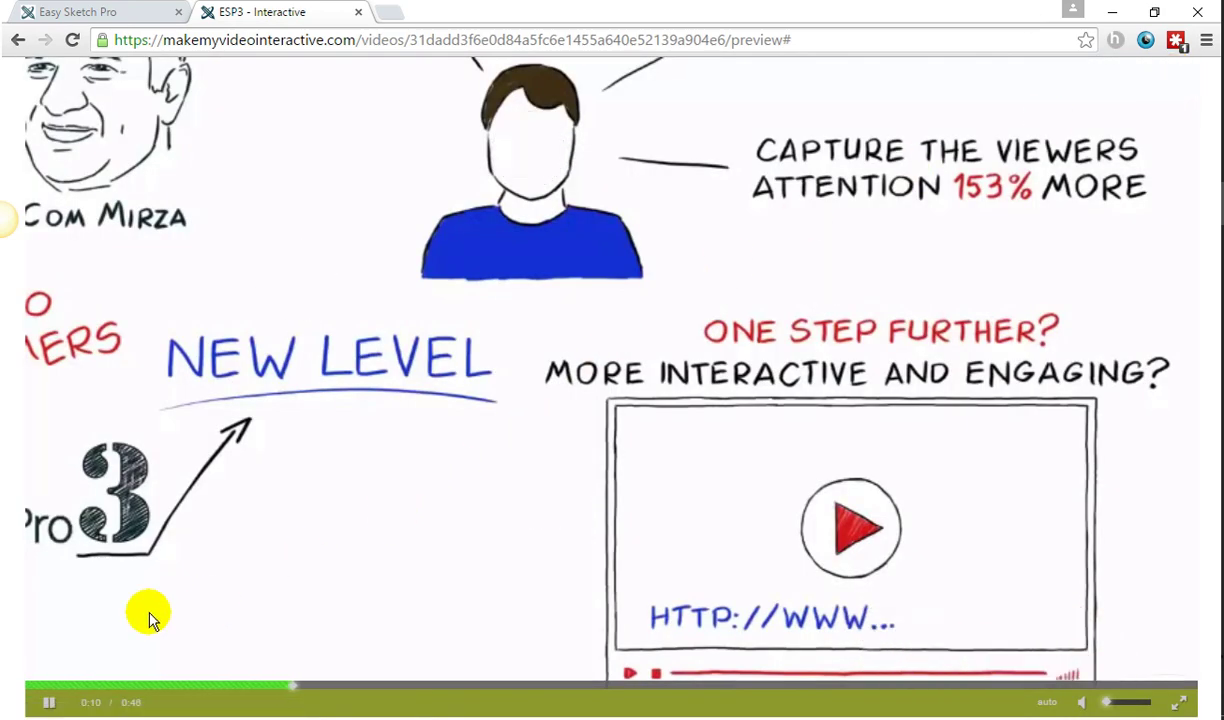
pyautogui.click(30, 12)
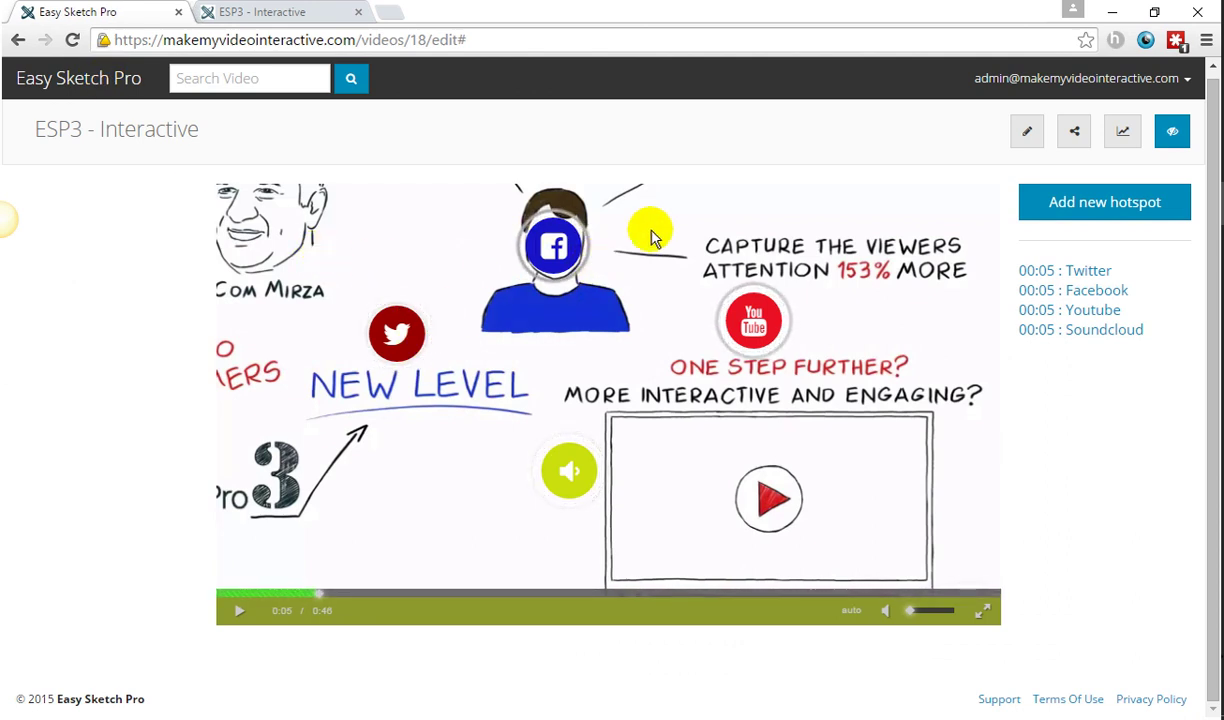